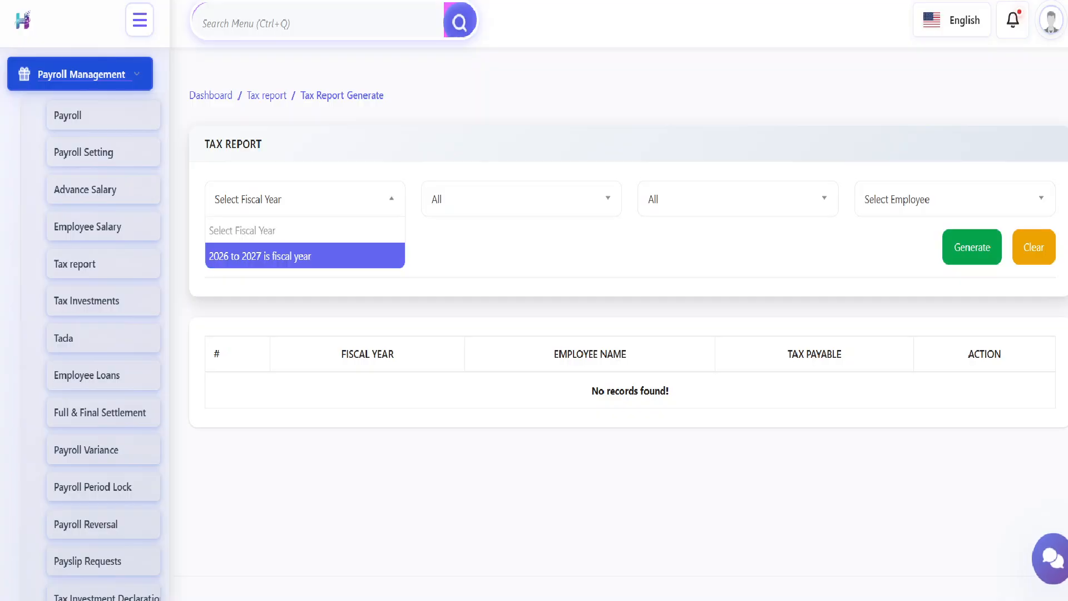
Examine the branch, employee and other filter options for generating the tax report.
left_click(521, 199)
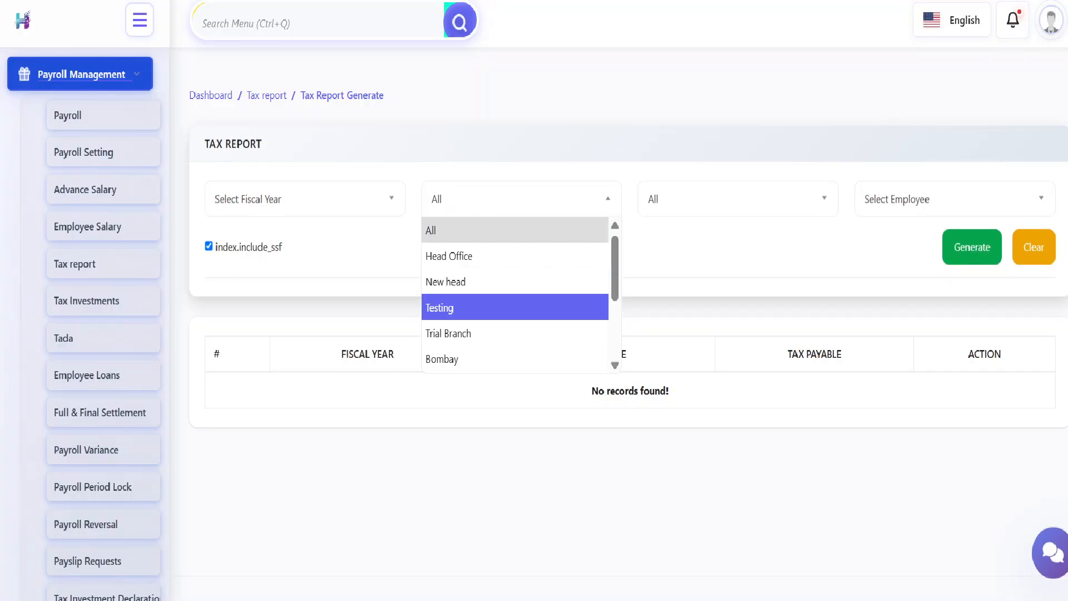
left_click(738, 199)
left_click(954, 199)
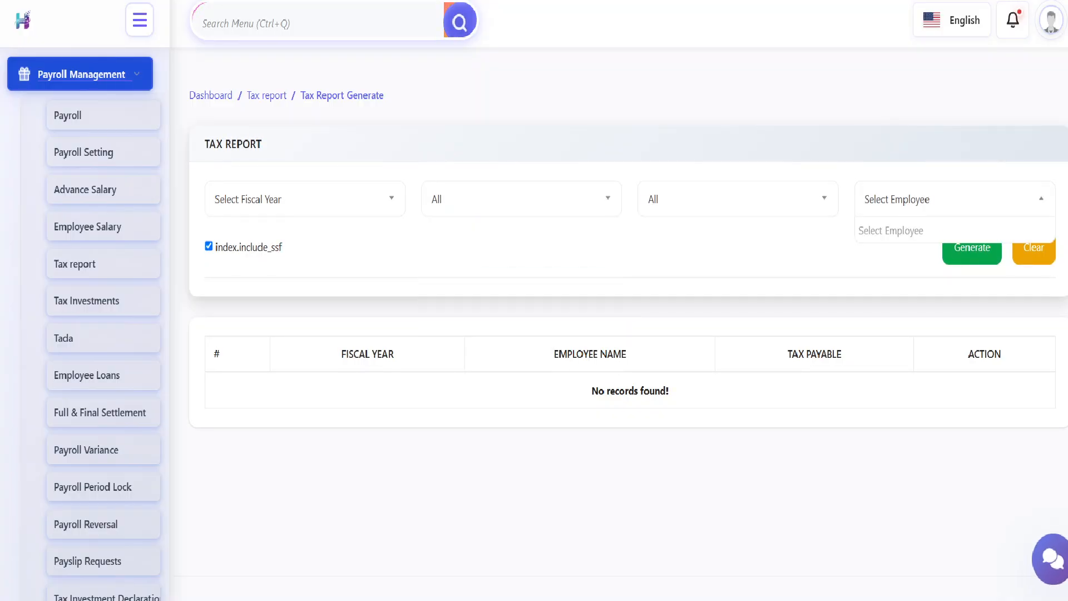
key("Escape")
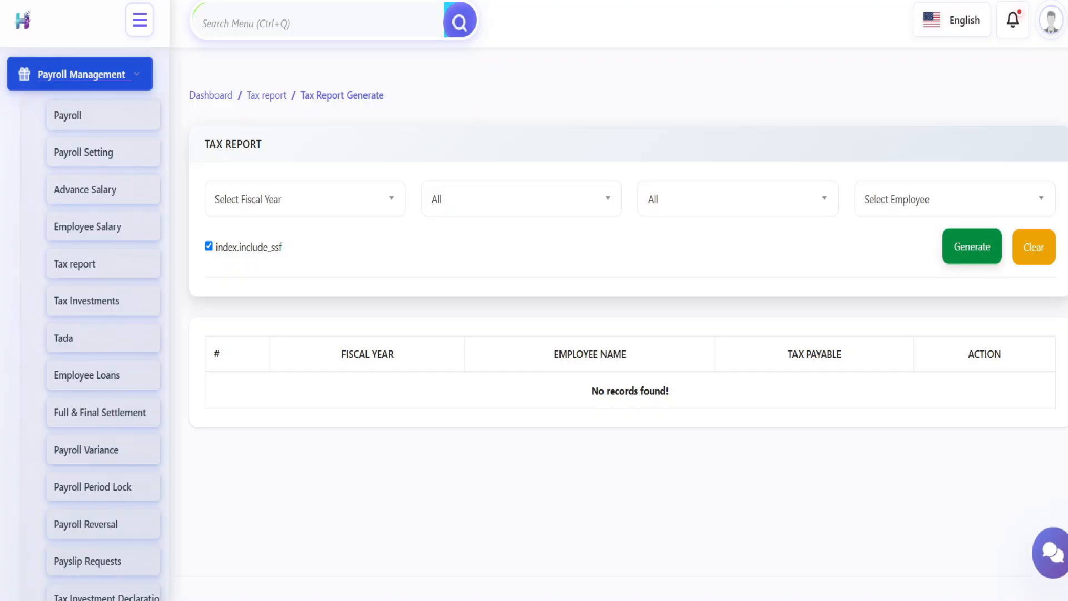
left_click(972, 246)
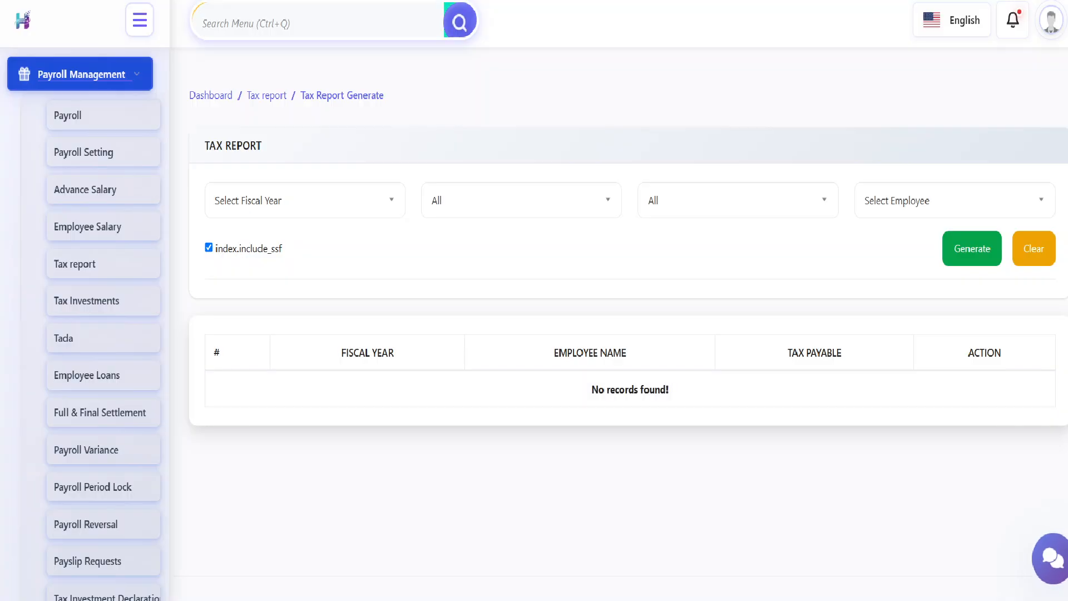
Open the tax investments page and check its records with the fiscal year 2026-2027 and Submitted status filters.
left_click(86, 300)
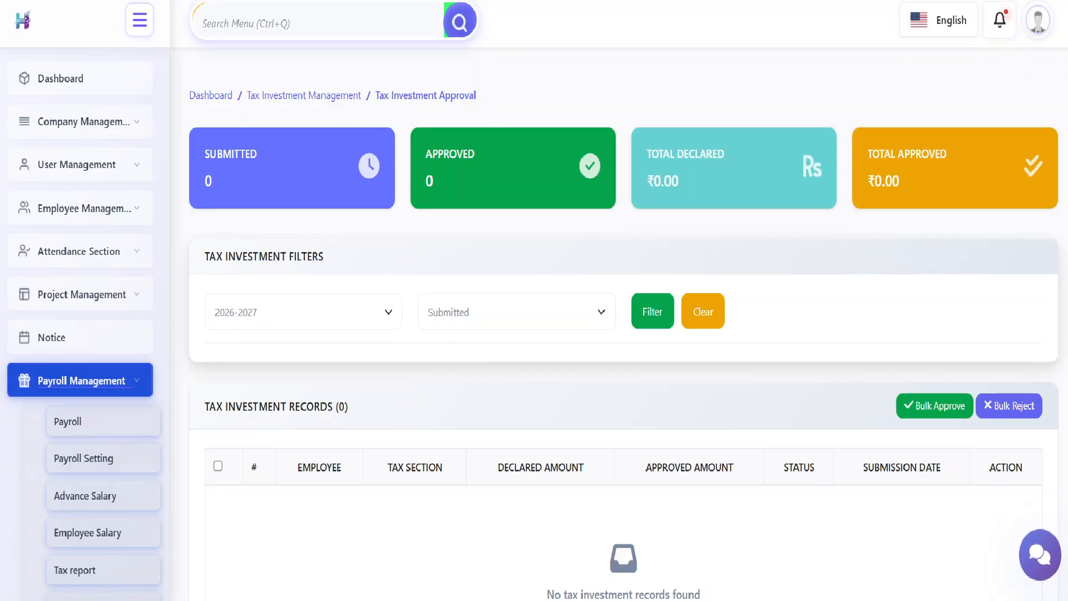
left_click(304, 311)
left_click(517, 312)
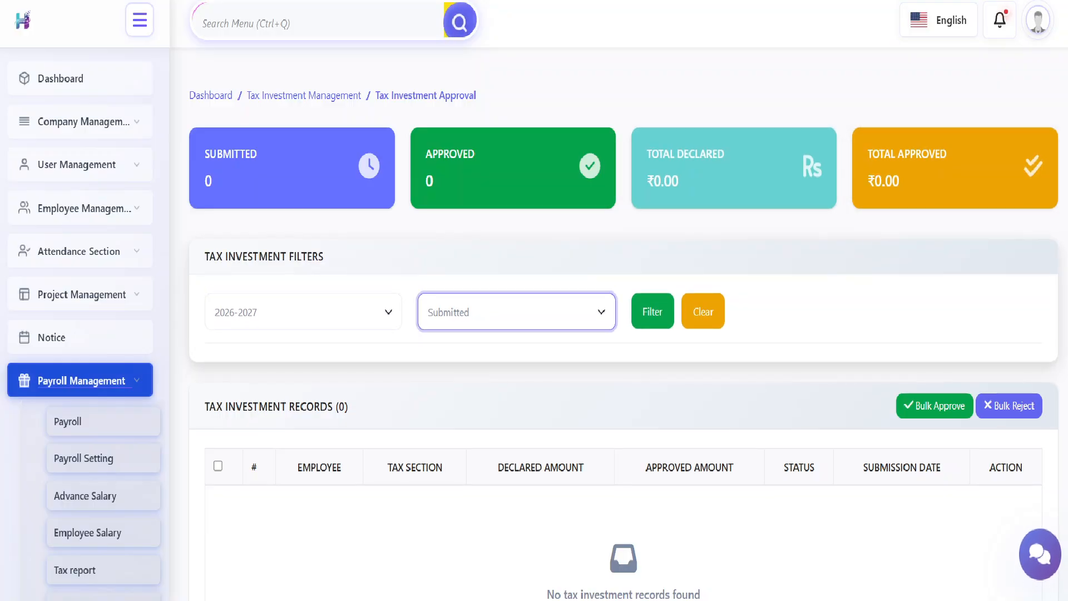
left_click(653, 311)
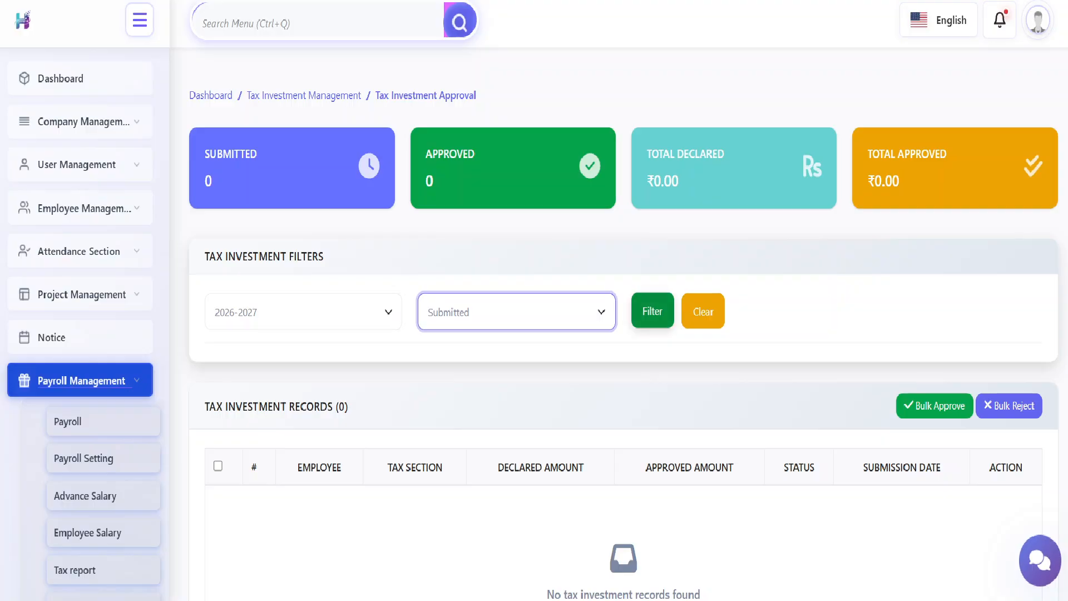
left_click(653, 311)
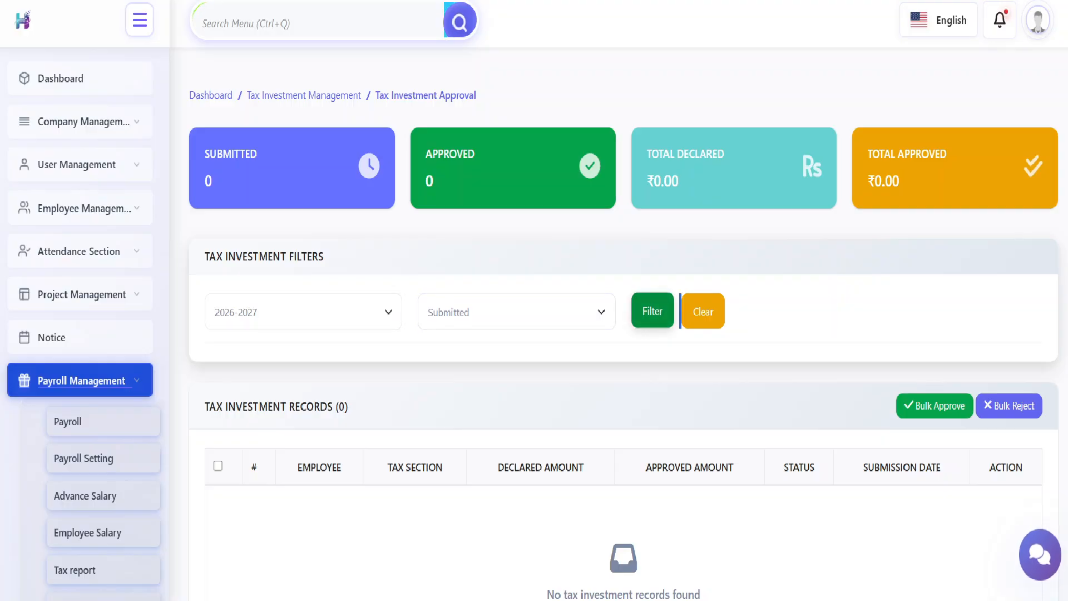
scroll(623, 311, "down", 2)
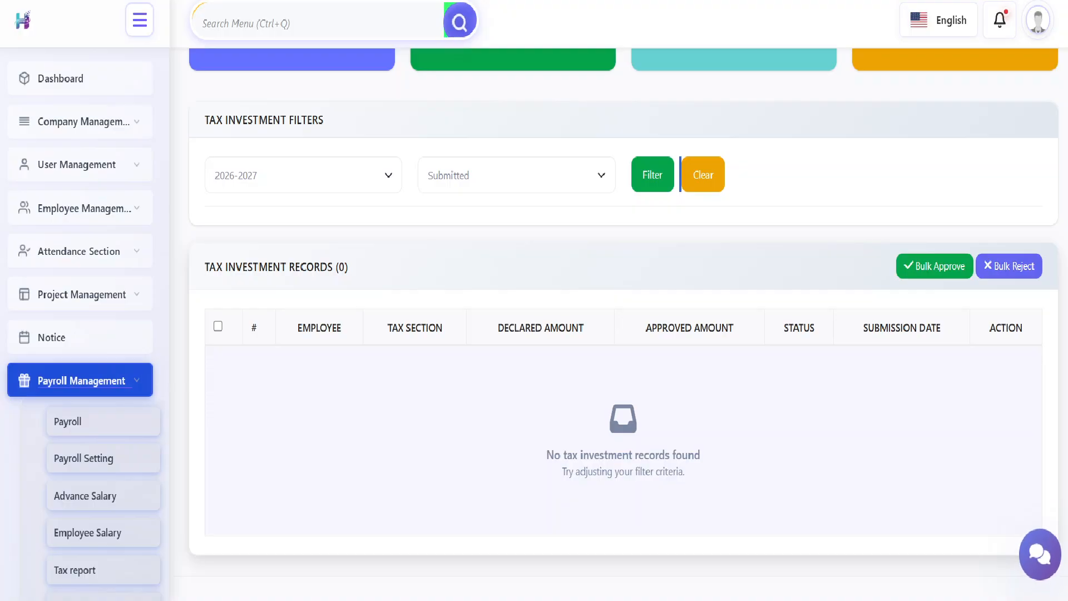
Open the Tada listing and look through the edit form of the Client Visit entry.
scroll(83, 484, "down", 5)
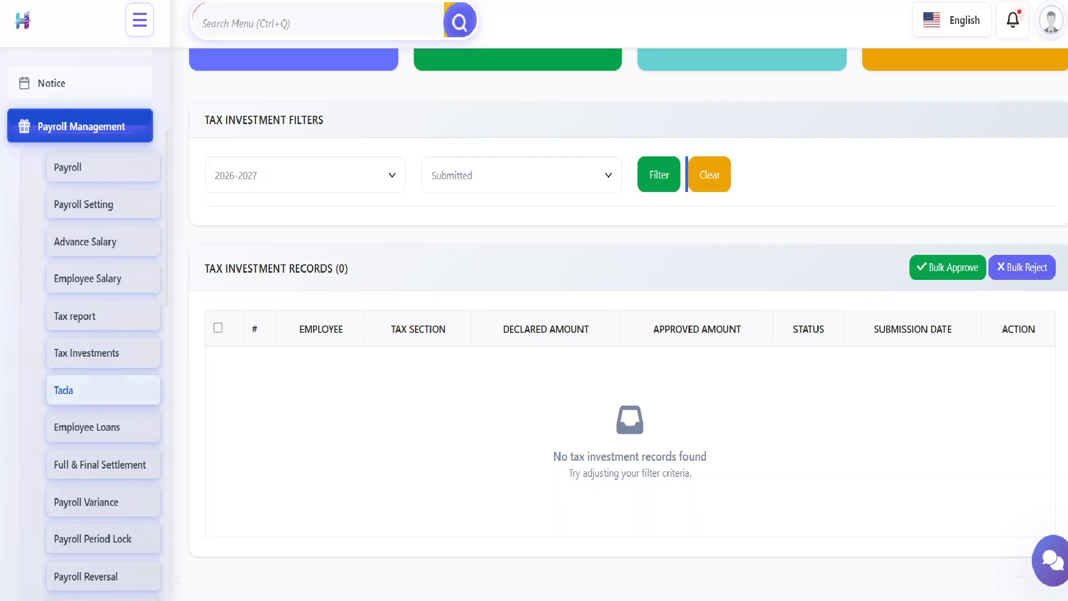
left_click(84, 390)
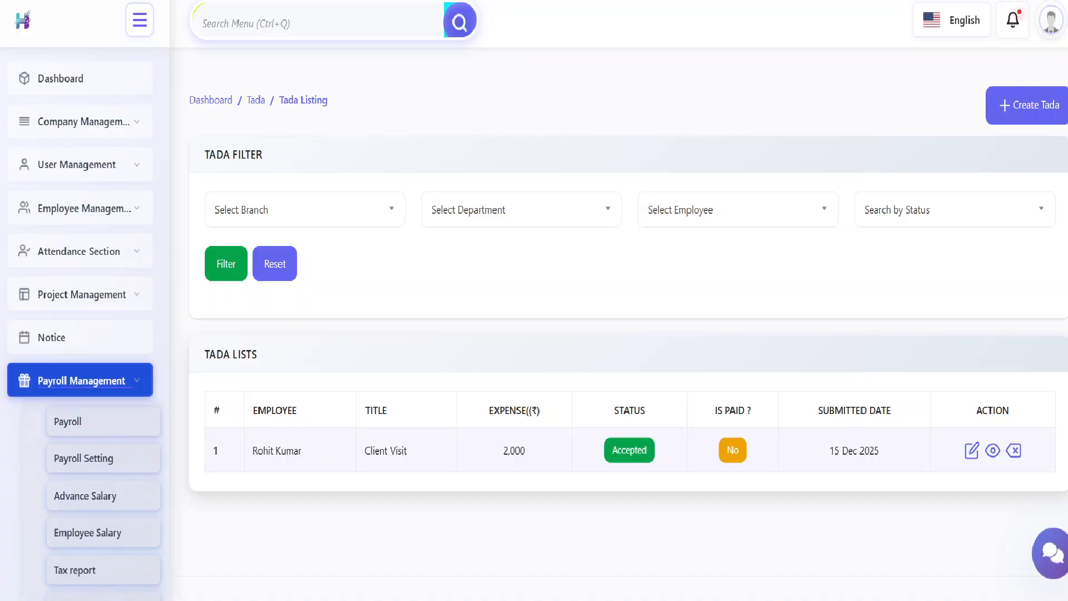
left_click(971, 450)
scroll(623, 362, "down", 4)
scroll(623, 361, "up", 4)
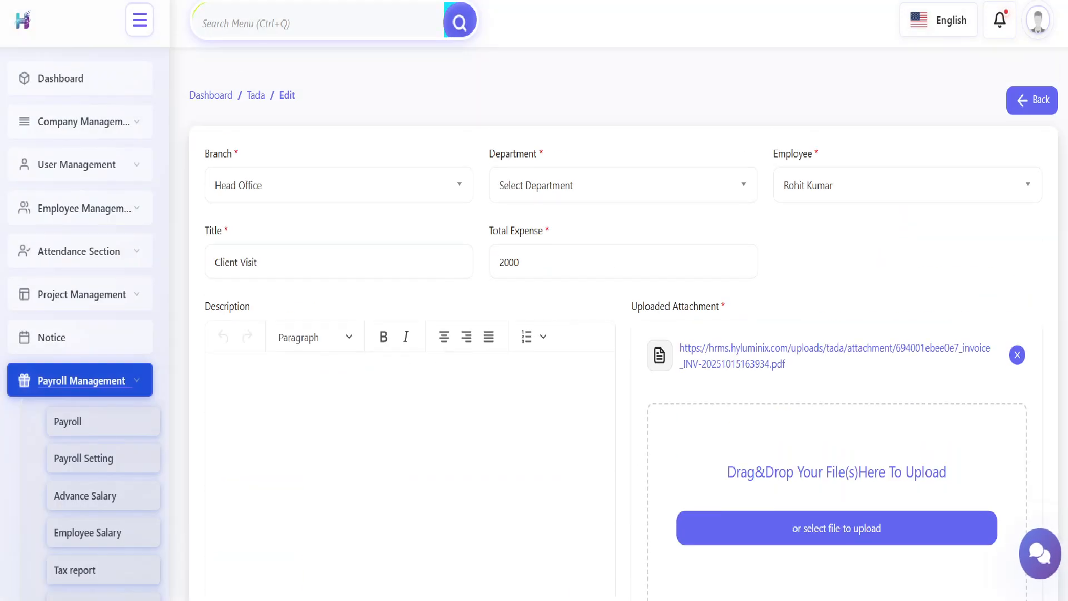
scroll(623, 362, "down", 4)
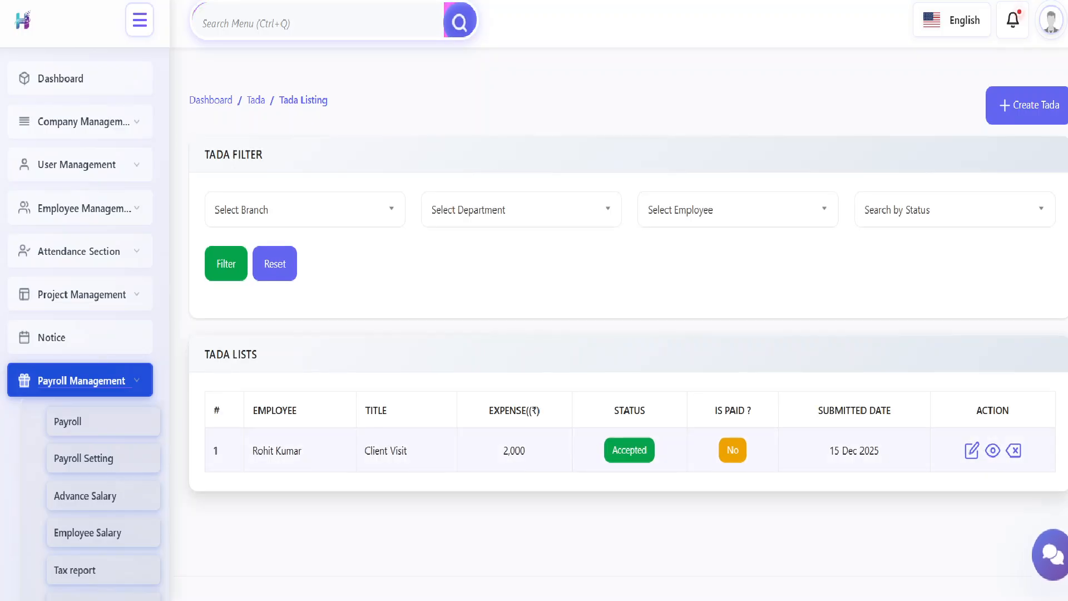
View the Client Visit entry's details, and bring up its deletion prompt but decline it.
left_click(993, 451)
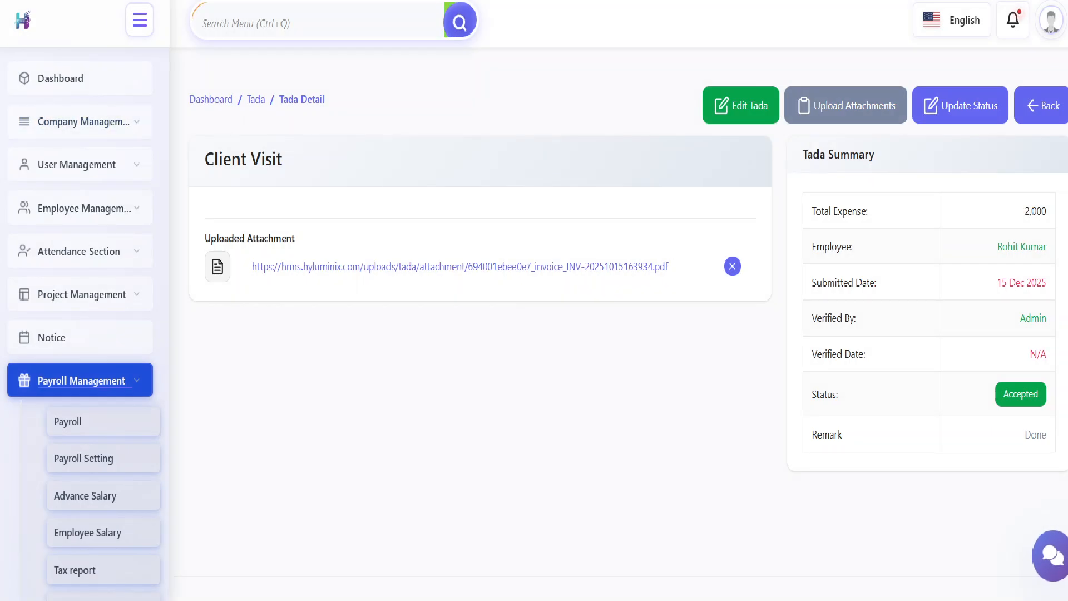
key("alt+Left")
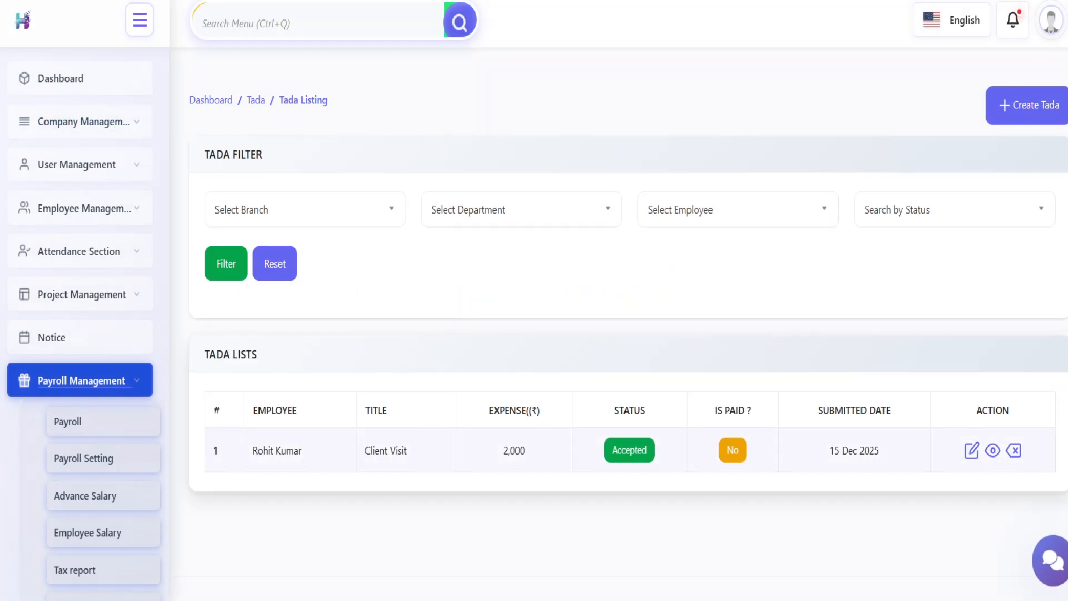
left_click(1014, 450)
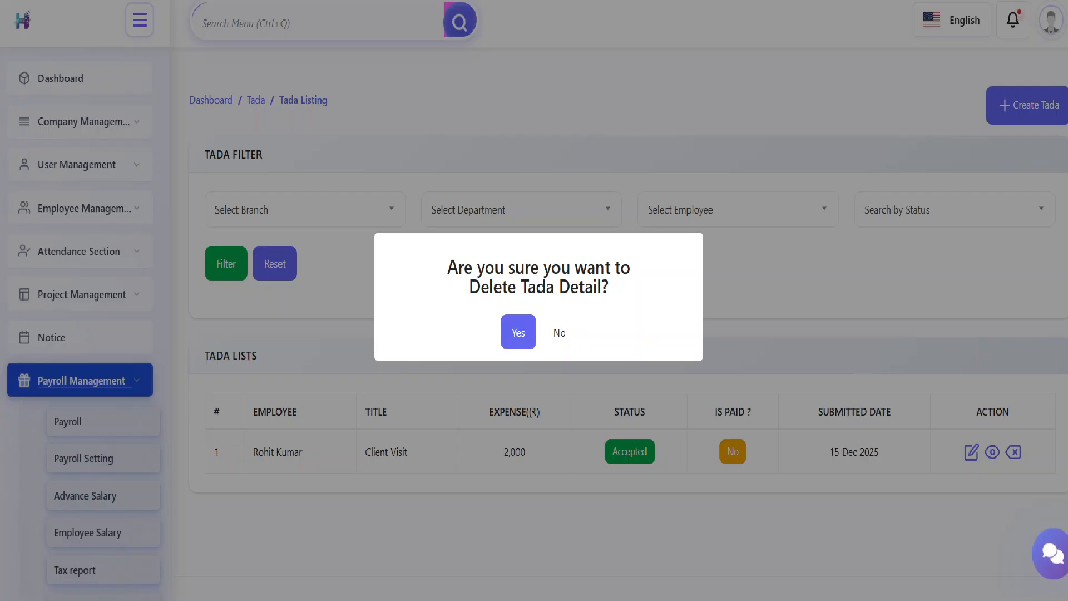
left_click(559, 333)
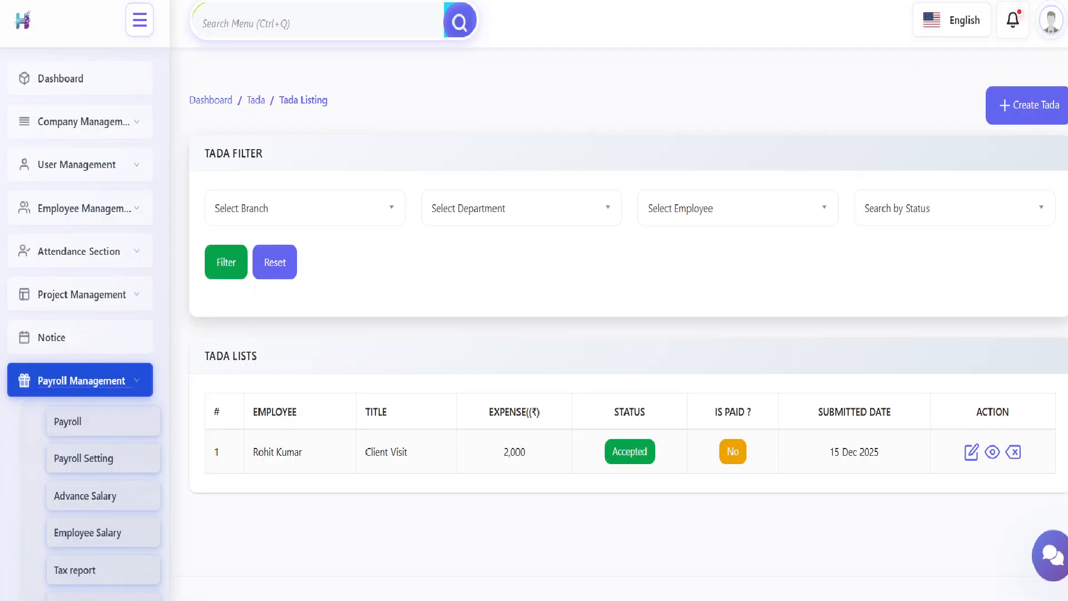
Check the branch, department, employee and status filter options of the Tada listing.
left_click(305, 208)
left_click(521, 208)
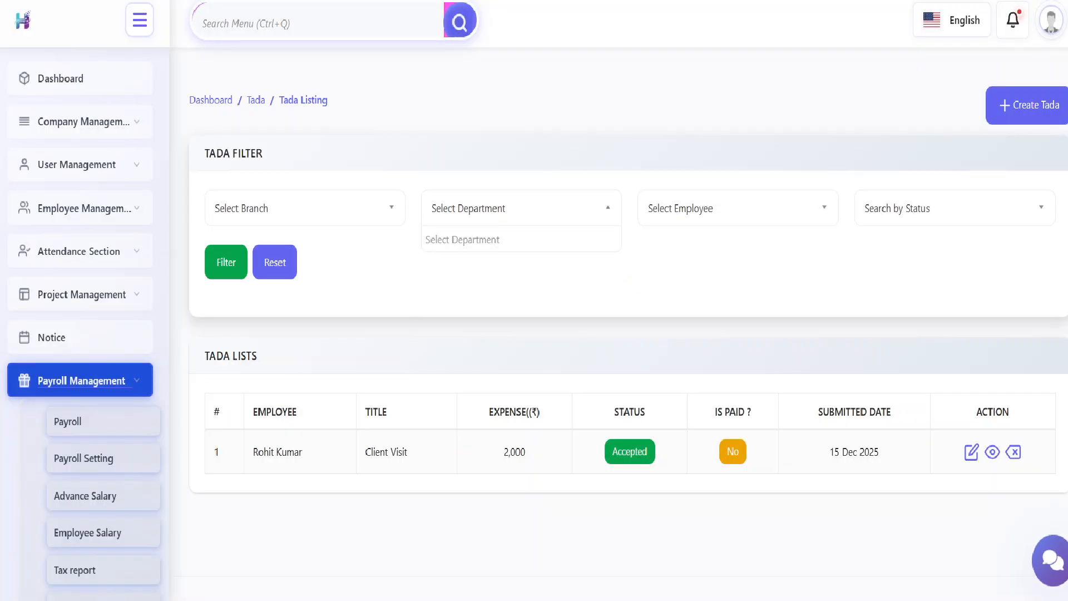
left_click(738, 208)
left_click(954, 208)
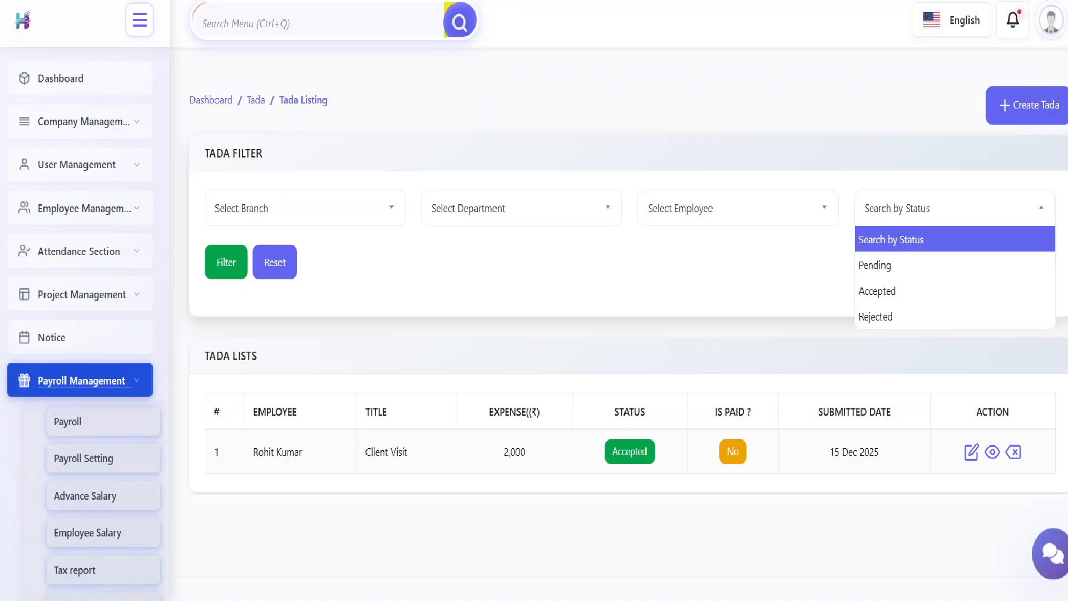
left_click(768, 284)
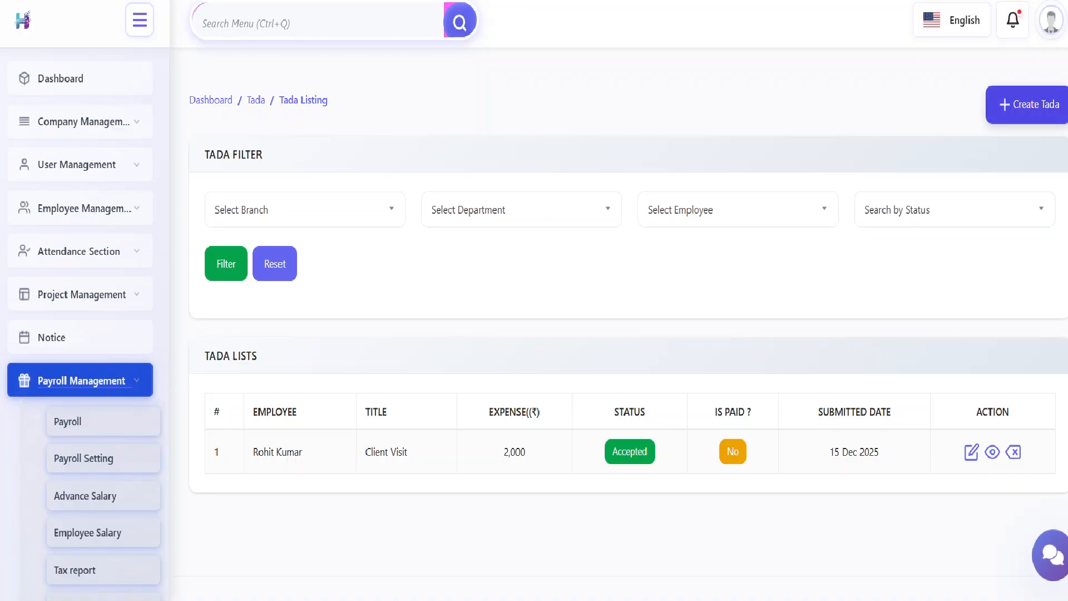
Open the Tada creation form and look over its department, employee, title, expense, description and attachment fields.
scroll(623, 334, "down", 1)
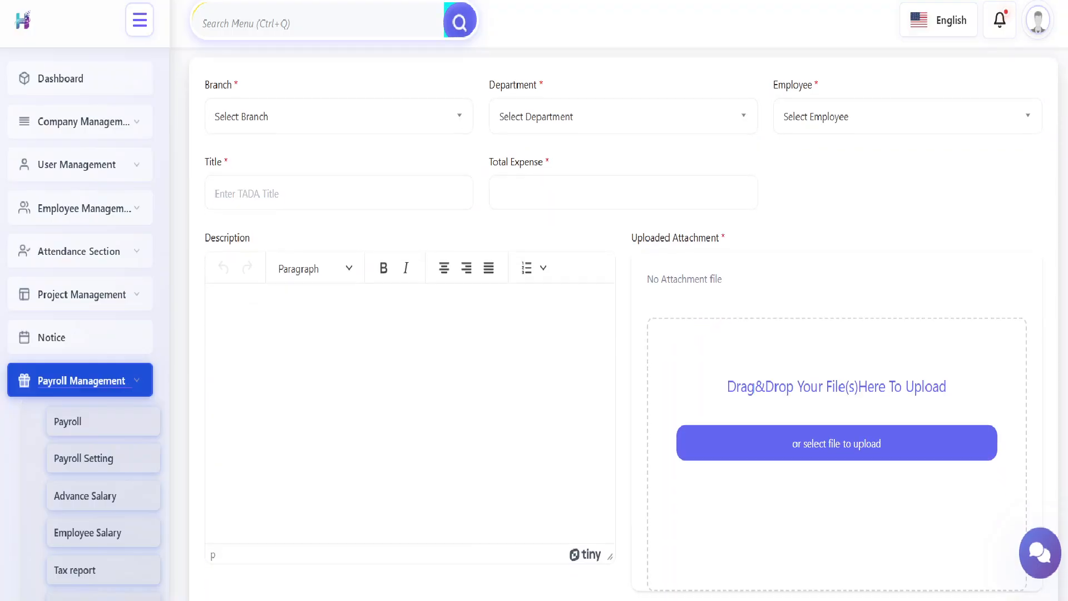
scroll(623, 334, "up", 1)
left_click(623, 186)
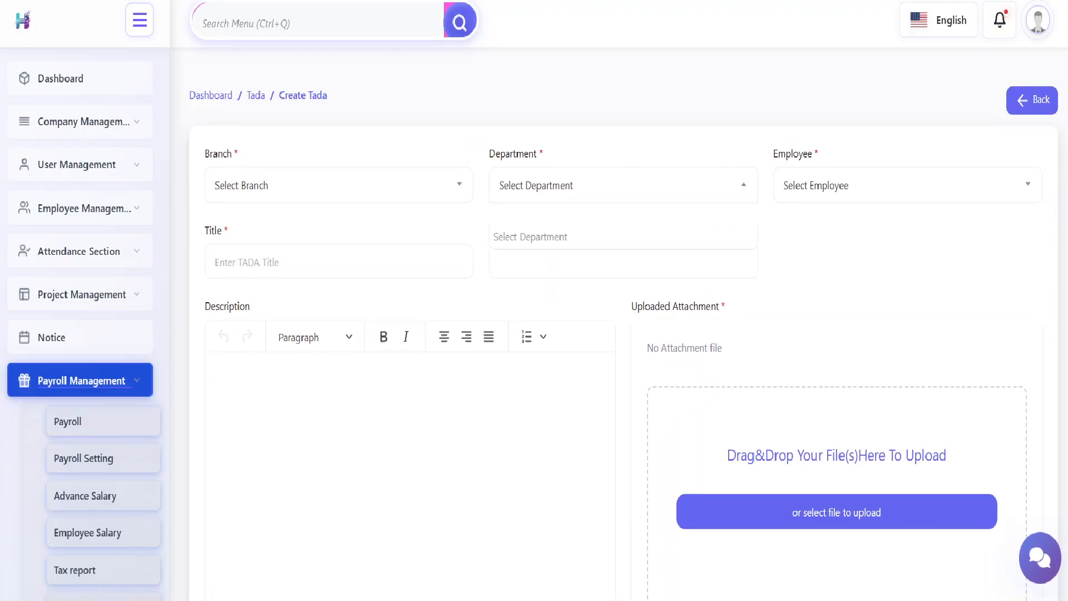
left_click(907, 185)
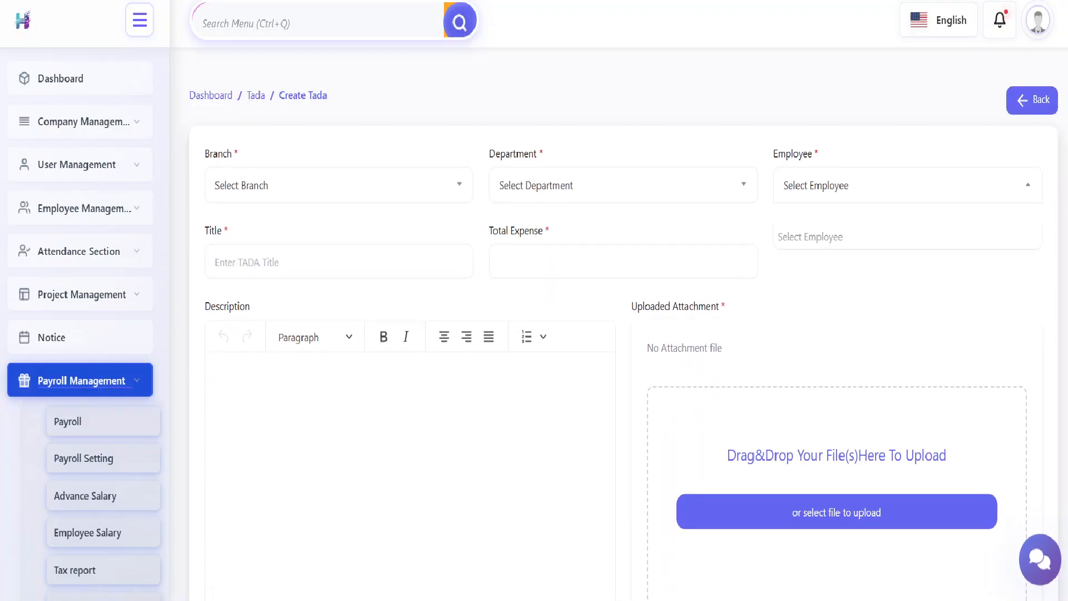
left_click(339, 262)
left_click(623, 262)
left_click(410, 434)
scroll(410, 434, "down", 3)
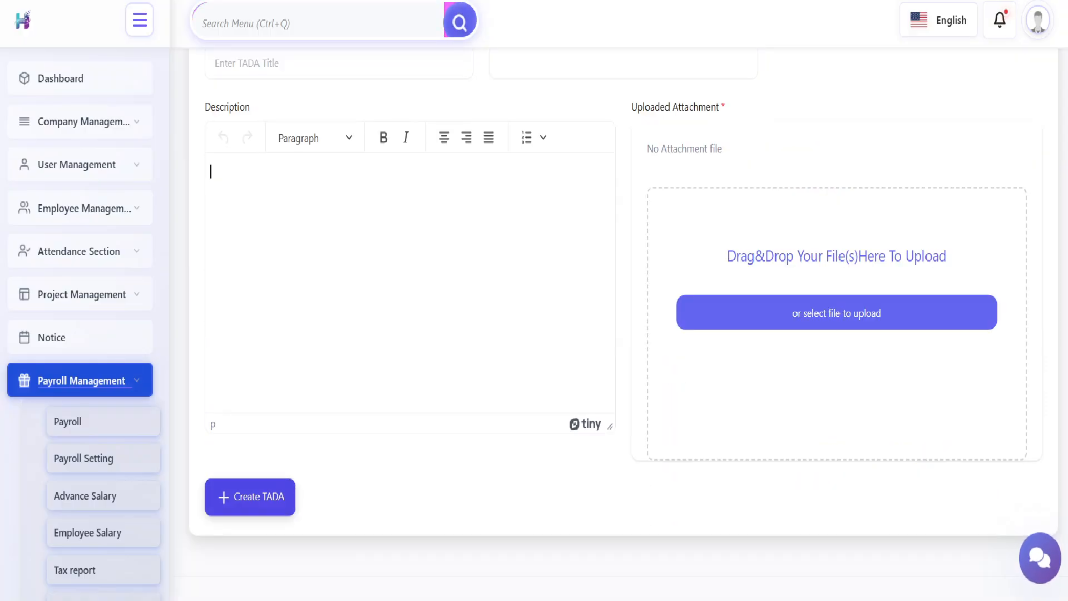
Open the Employee Loans page and check its status filter.
scroll(84, 301, "down", 3)
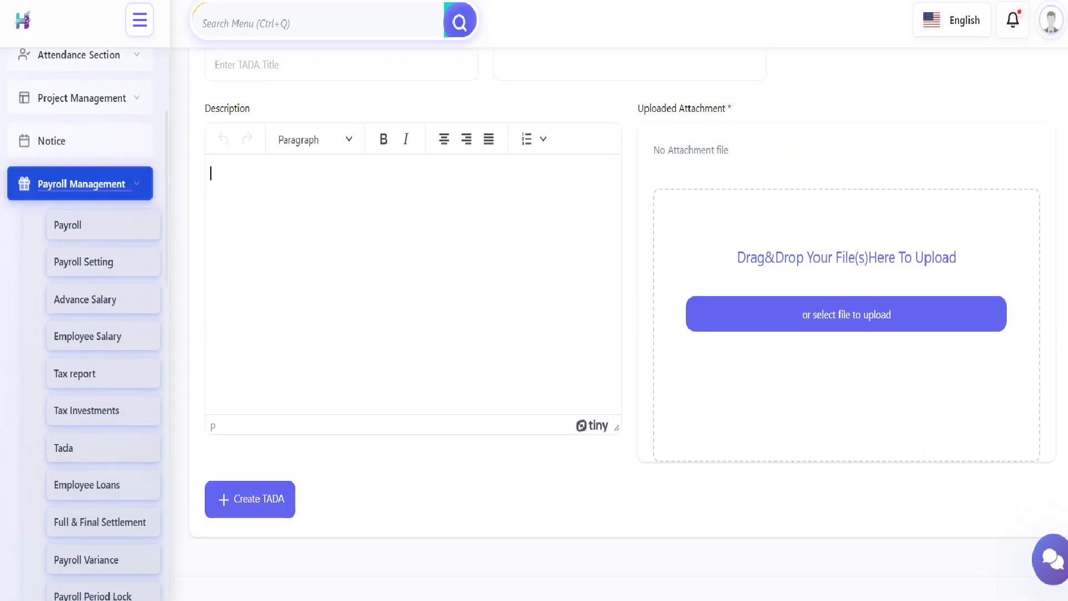
left_click(86, 485)
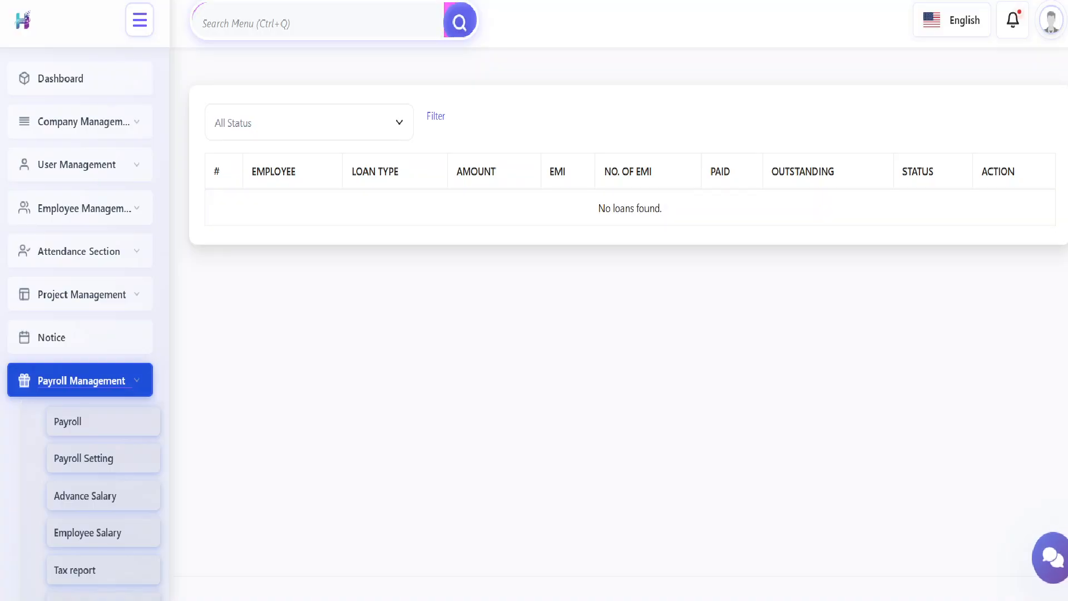
left_click(308, 122)
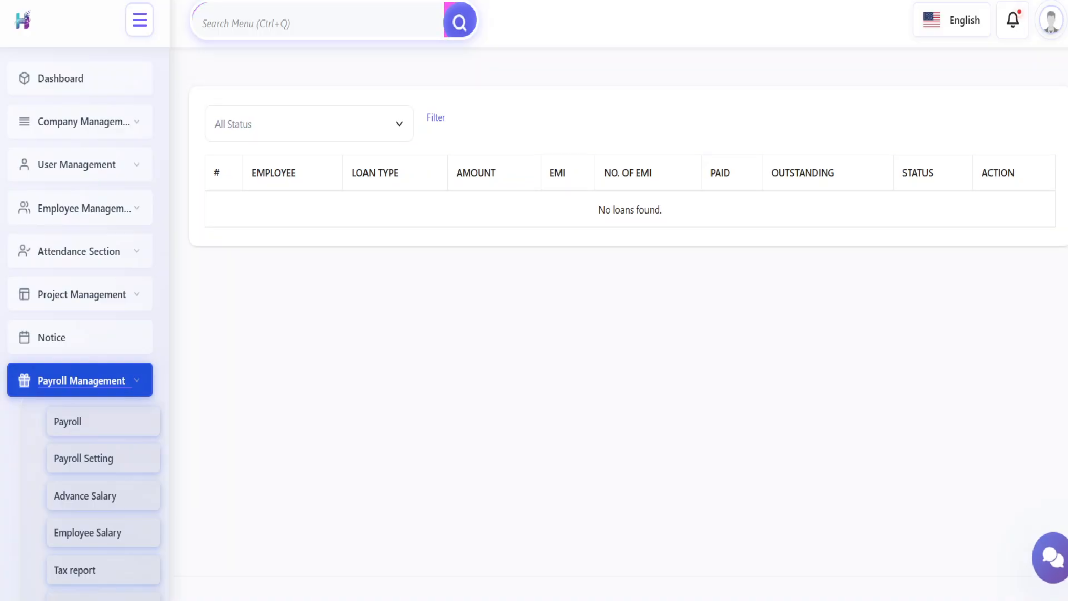
Open the Full & Final Settlement page to view the employee settlements table.
scroll(103, 489, "down", 4)
scroll(103, 445, "down", 1)
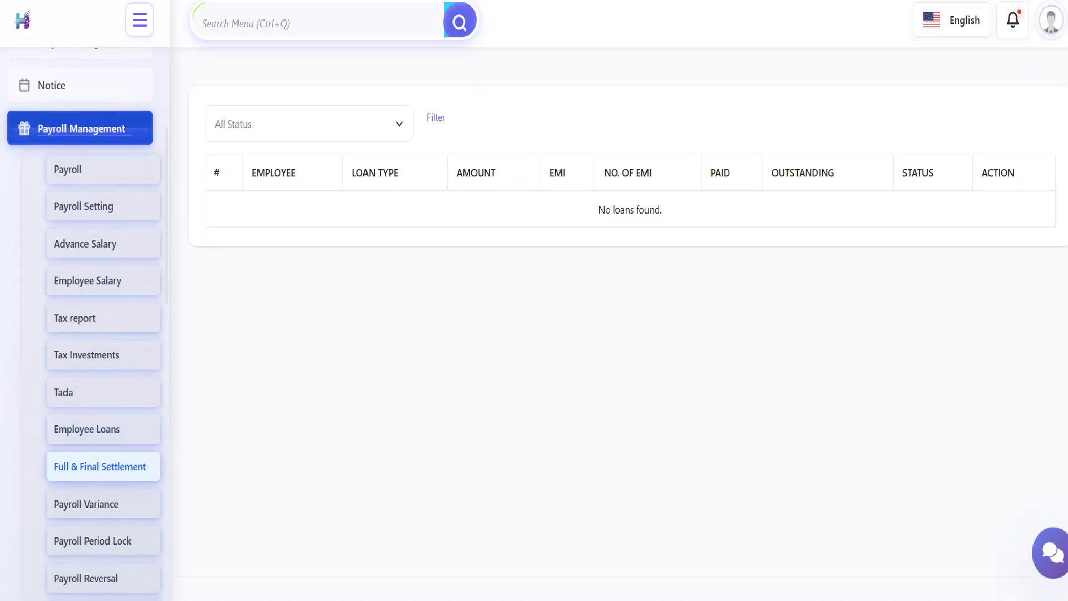
left_click(100, 466)
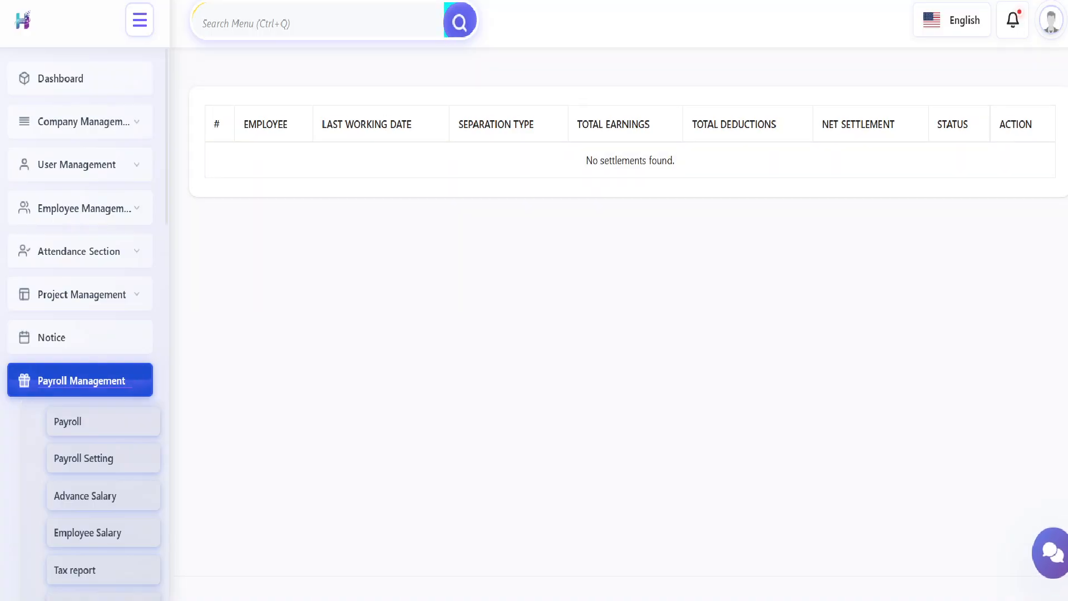
Open the Payroll Variance page and examine its year, month and company report fields and the variance results table.
left_click(100, 513)
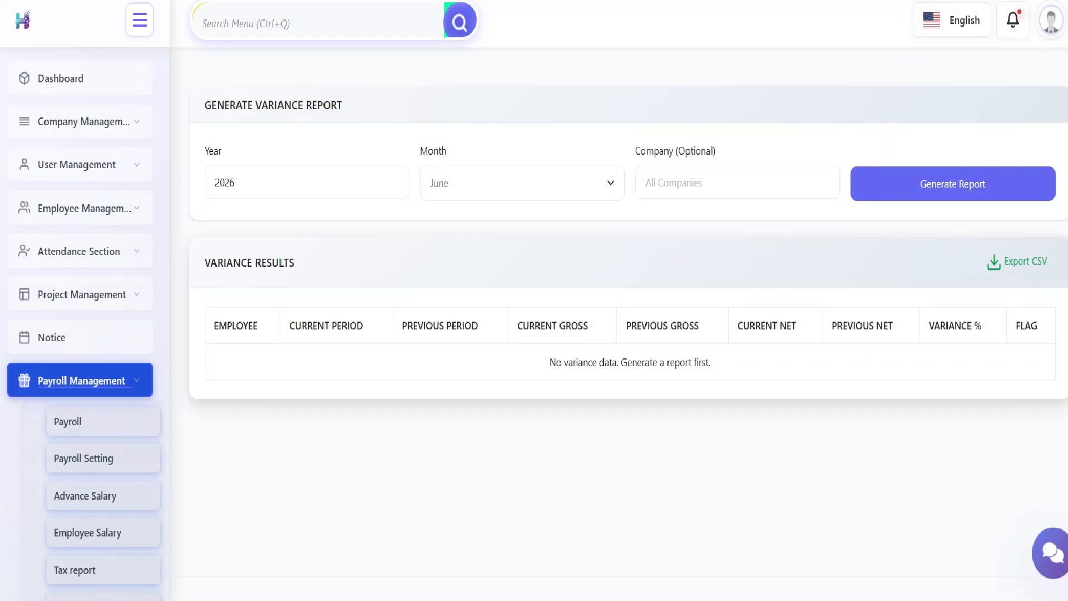
left_click(235, 180)
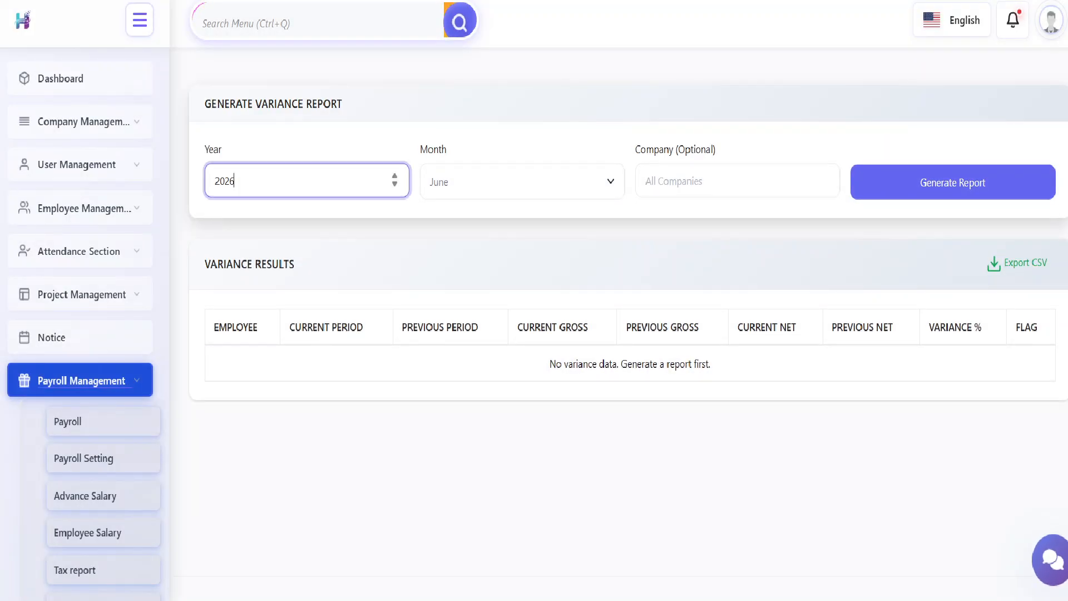
left_click(521, 182)
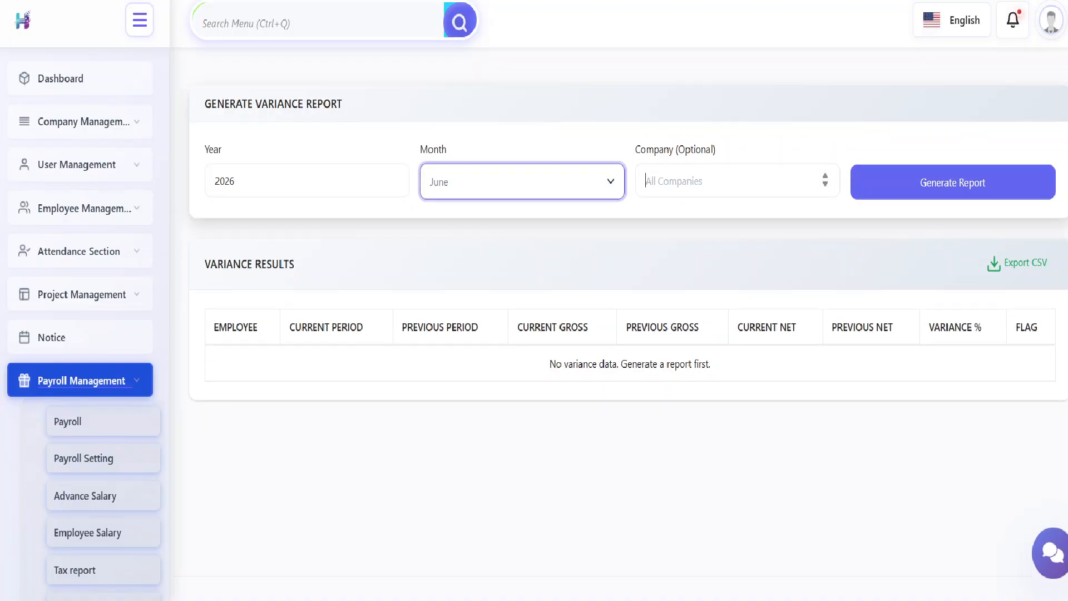
left_click(737, 180)
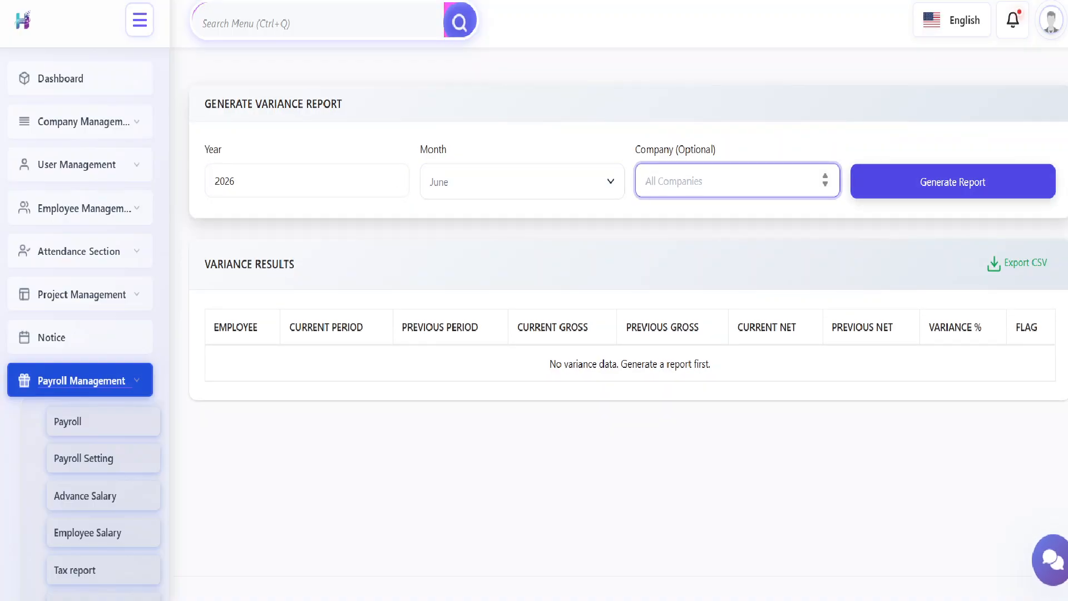
triple_click(249, 263)
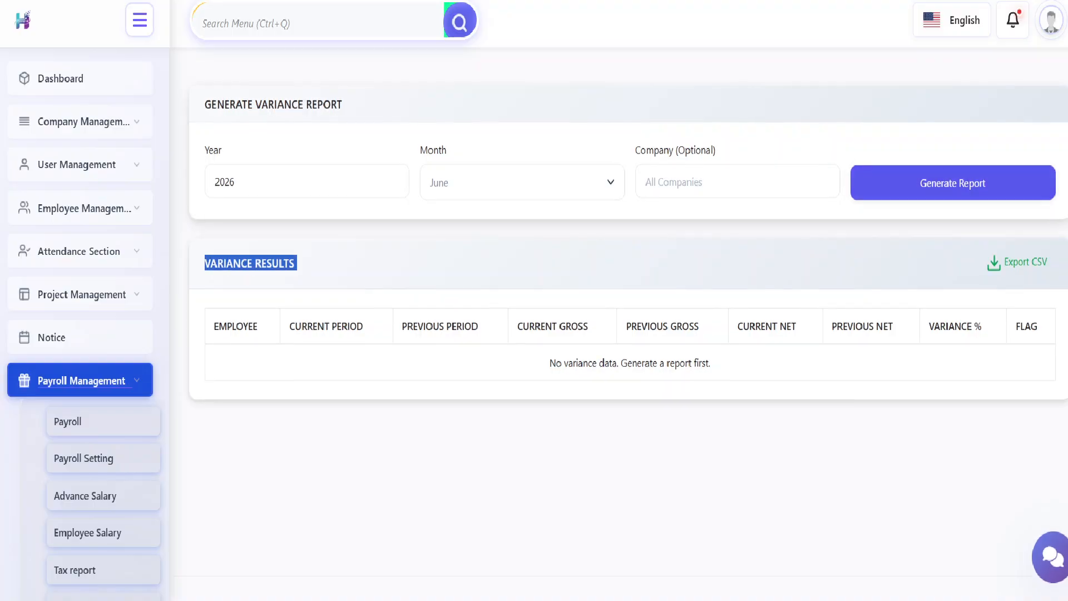
left_click_drag(779, 267, 523, 362)
left_click(523, 363)
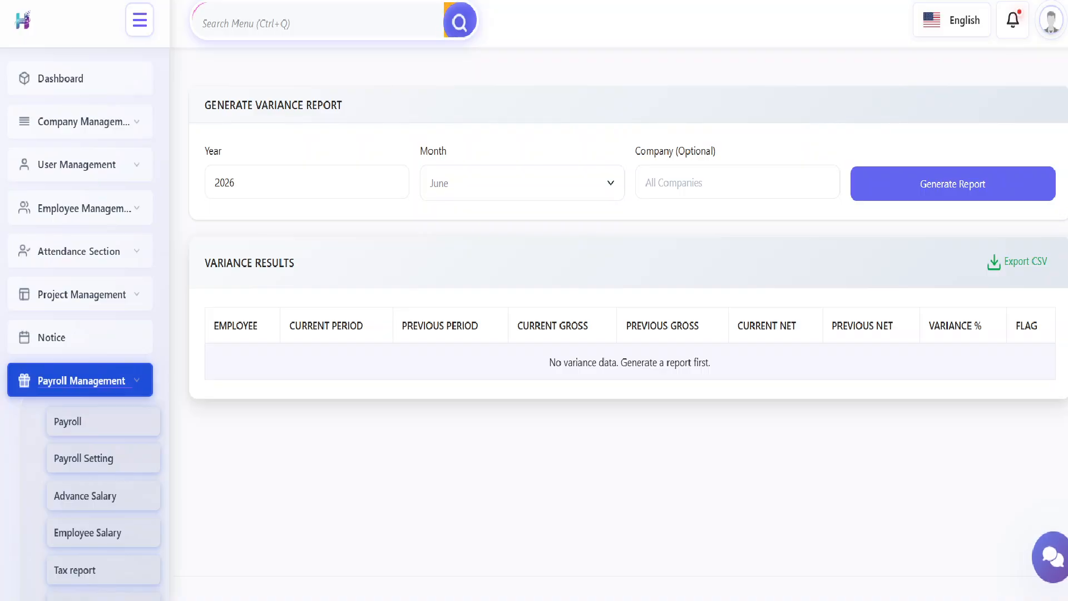
Open the Payroll Period Lock page and examine its lock and unlock period fields and the lock history table.
scroll(86, 322, "down", 7)
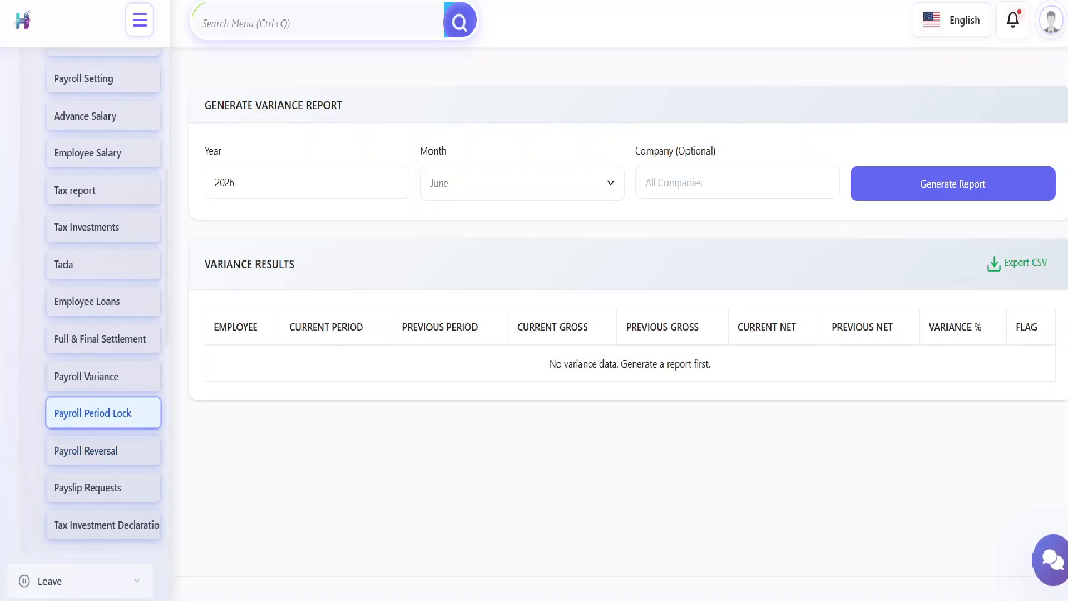
left_click(93, 413)
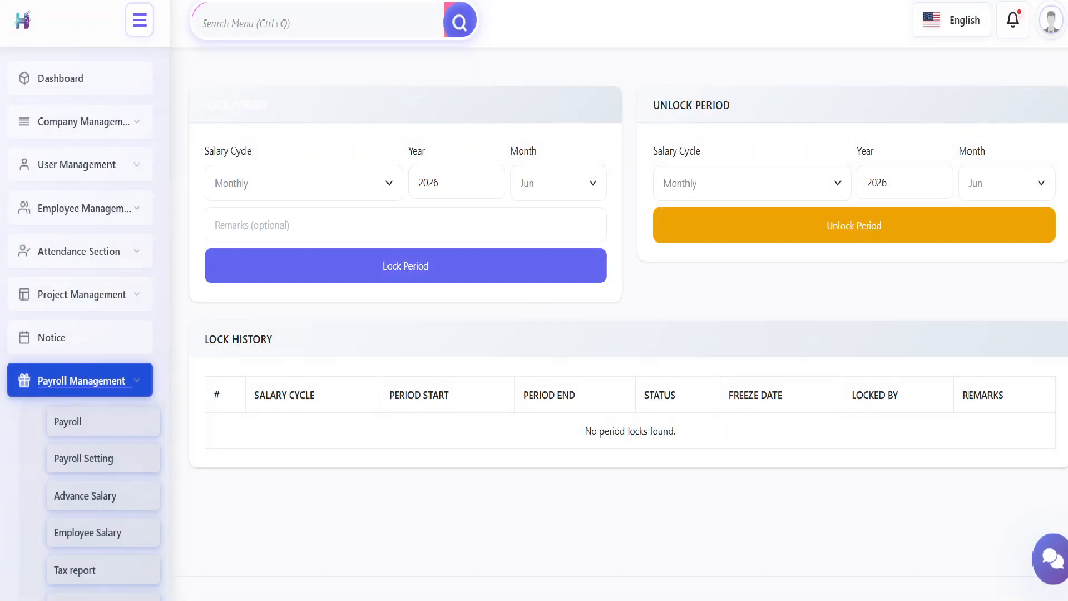
left_click(304, 181)
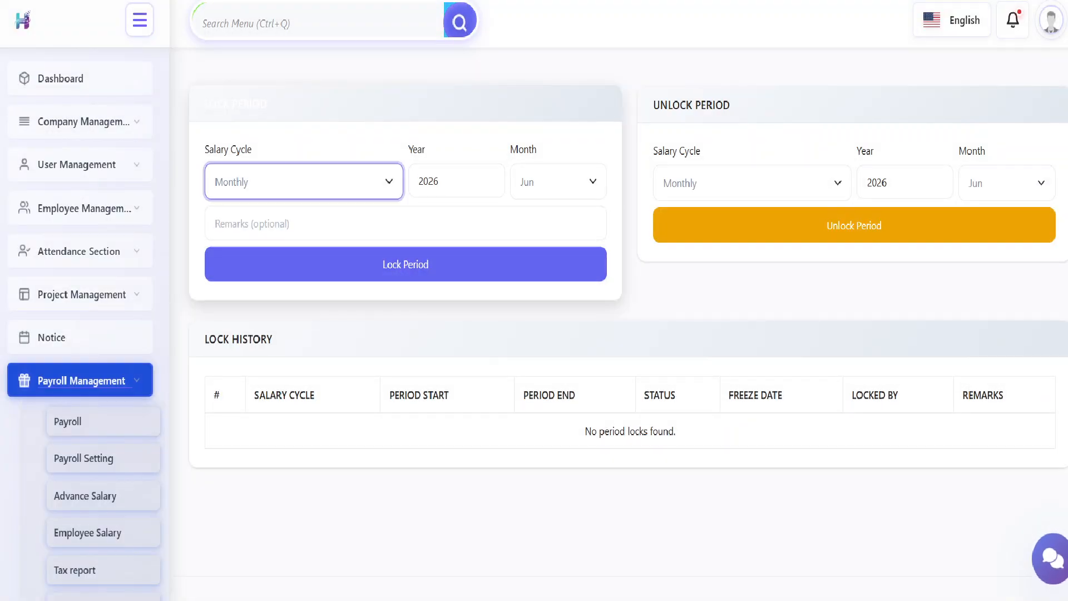
left_click(630, 430)
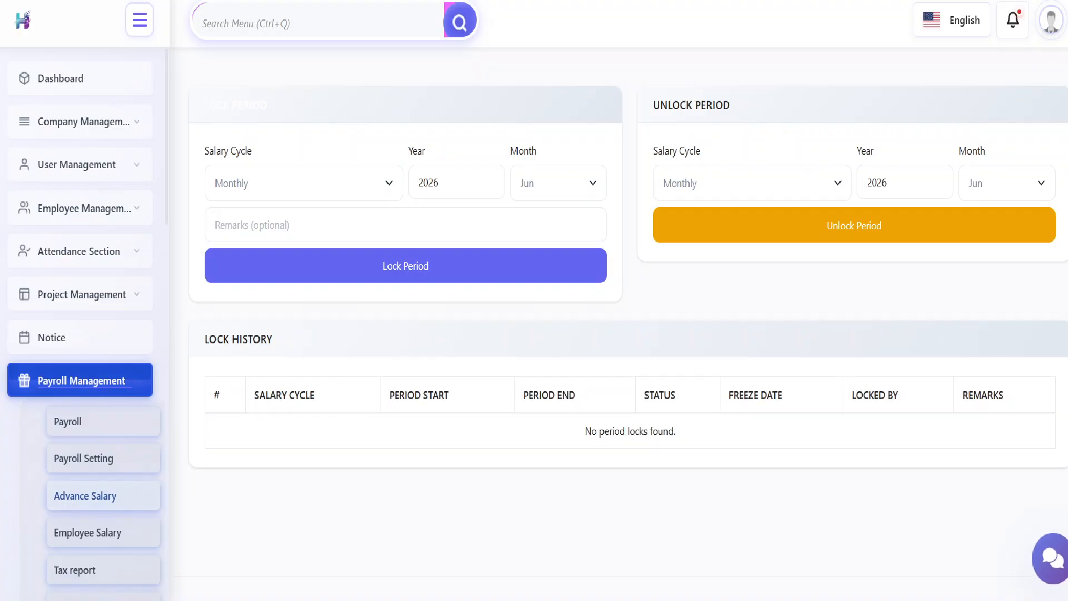
Open the Payroll Reversal page and look over the payslip ID and reason fields for requesting a new reversal.
scroll(84, 323, "down", 6)
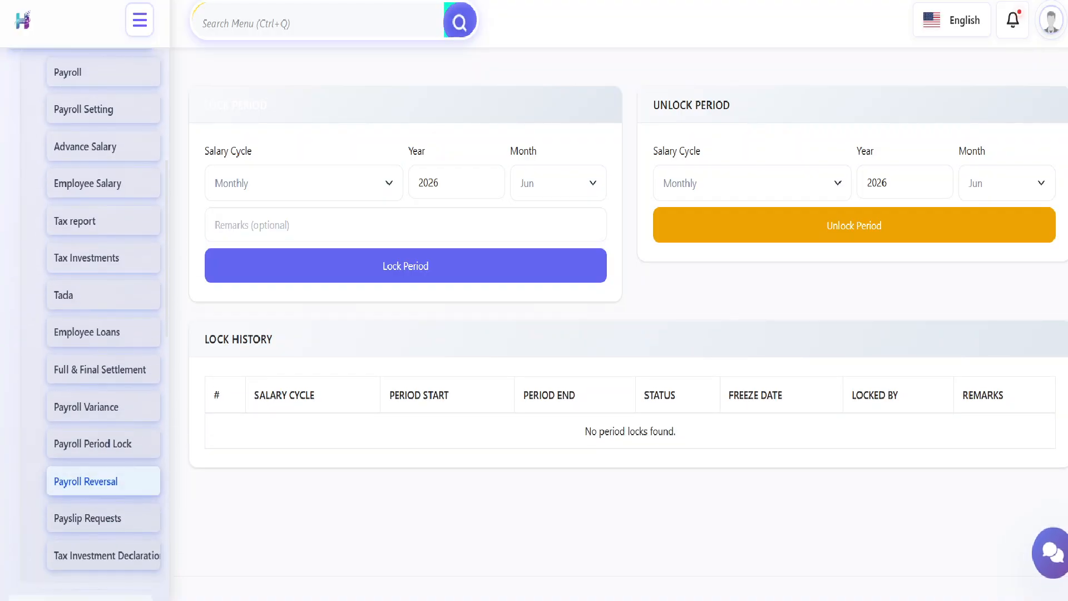
left_click(87, 474)
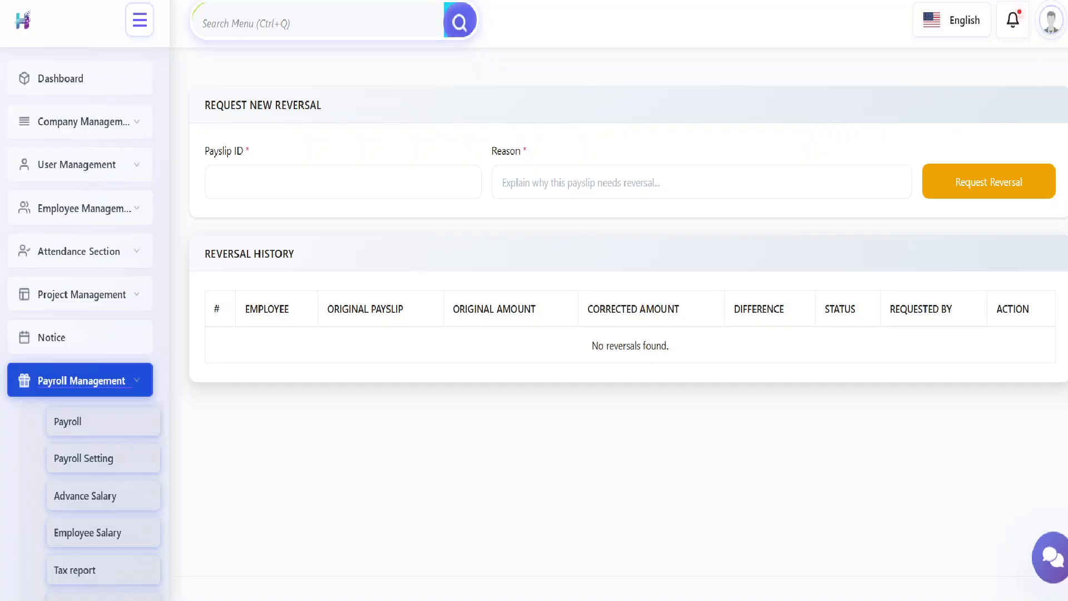
left_click(334, 180)
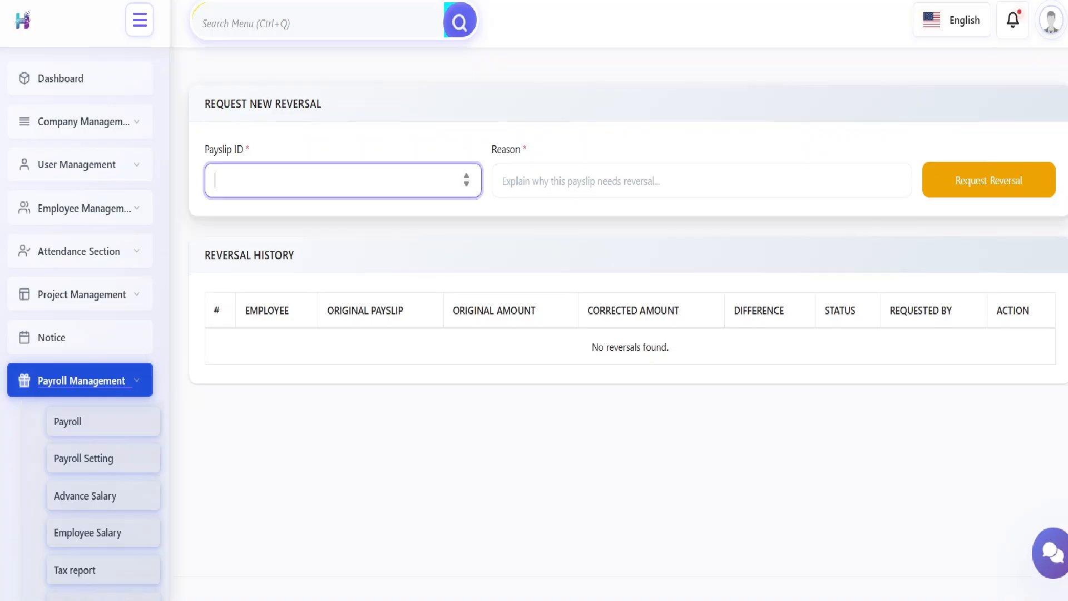
left_click(668, 181)
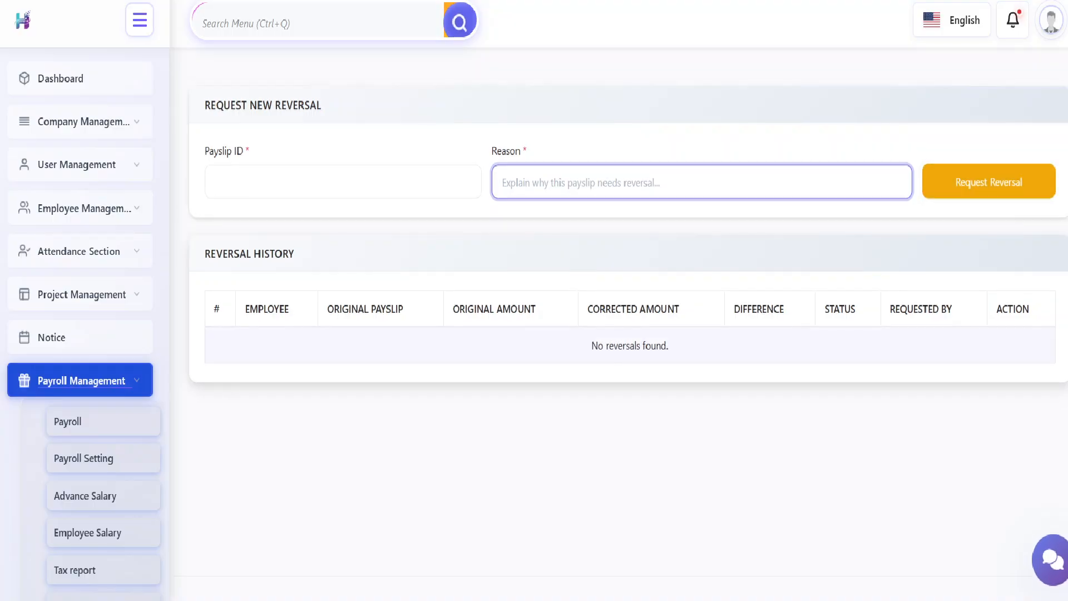
Open the Payslip Requests page to view the table of employee payslip requests.
scroll(106, 379, "down", 5)
scroll(103, 389, "down", 7)
scroll(102, 389, "up", 4)
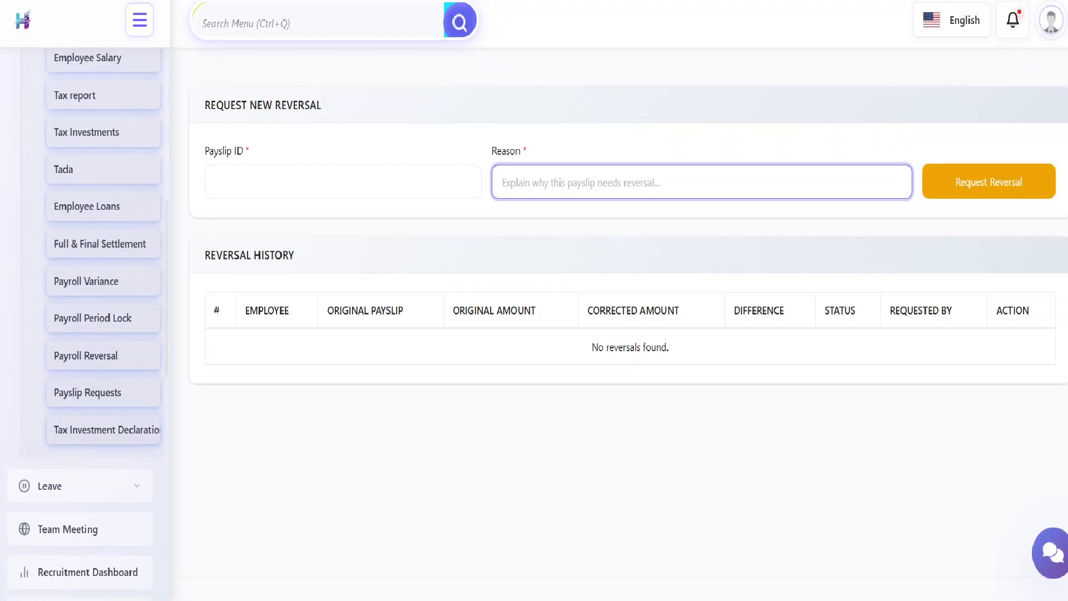
left_click(103, 394)
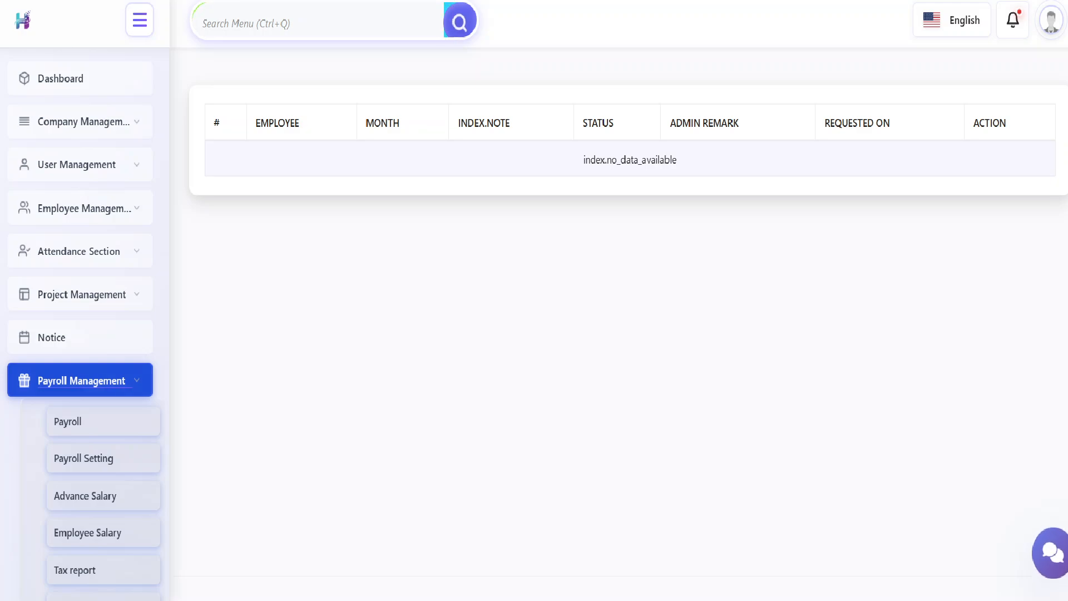
Open the Tax Investment Declaration page of the payroll management module.
scroll(84, 334, "down", 6)
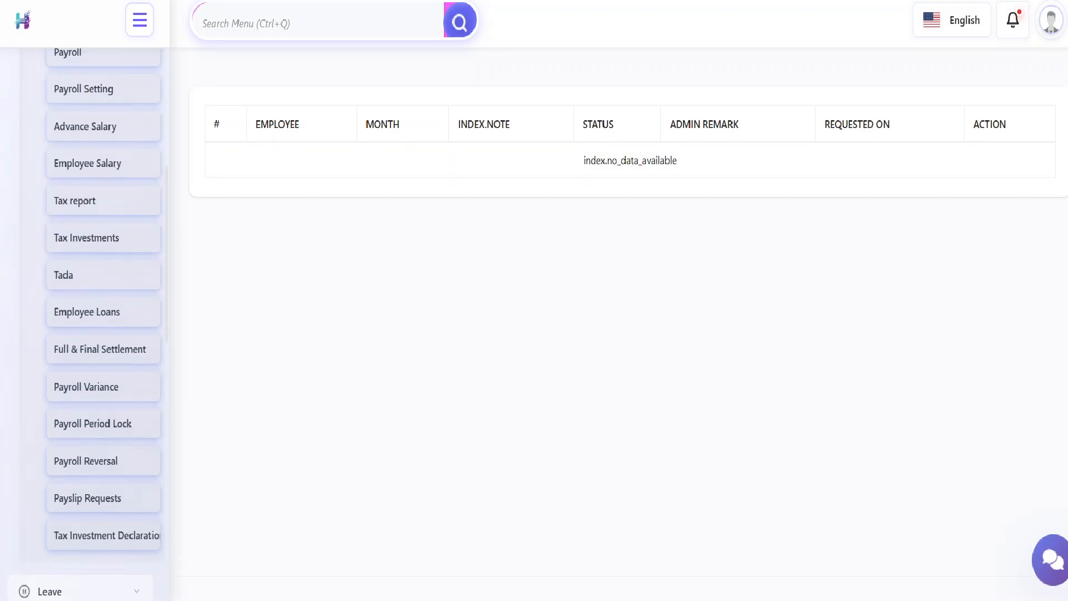
scroll(104, 482, "down", 1)
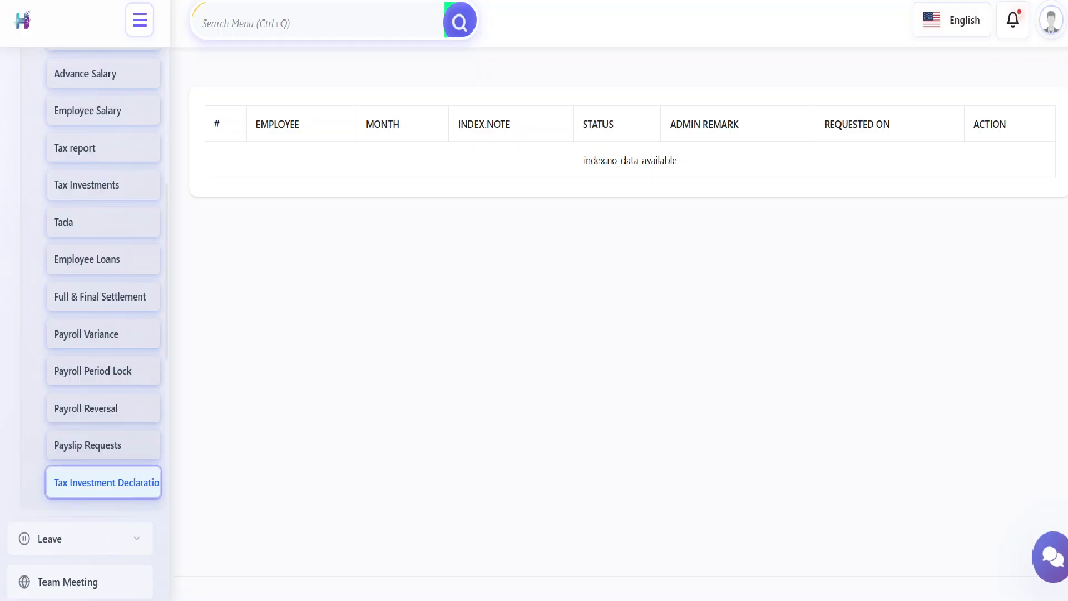